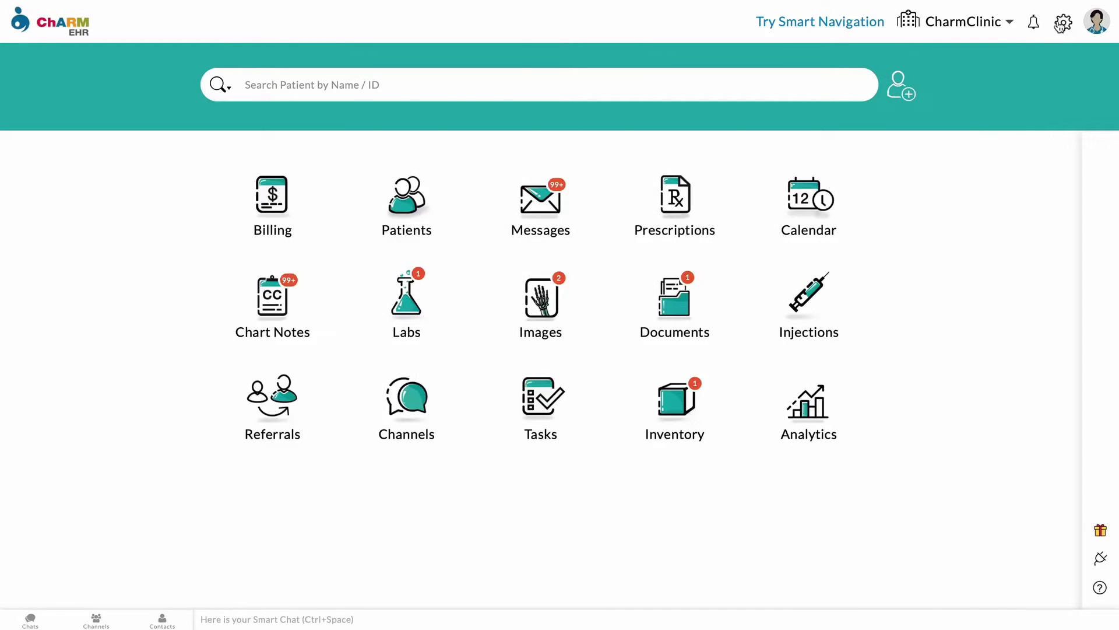
Step: Go to Settings > Billing > Procedure Codes to view the practice's procedure codes
click(1061, 25)
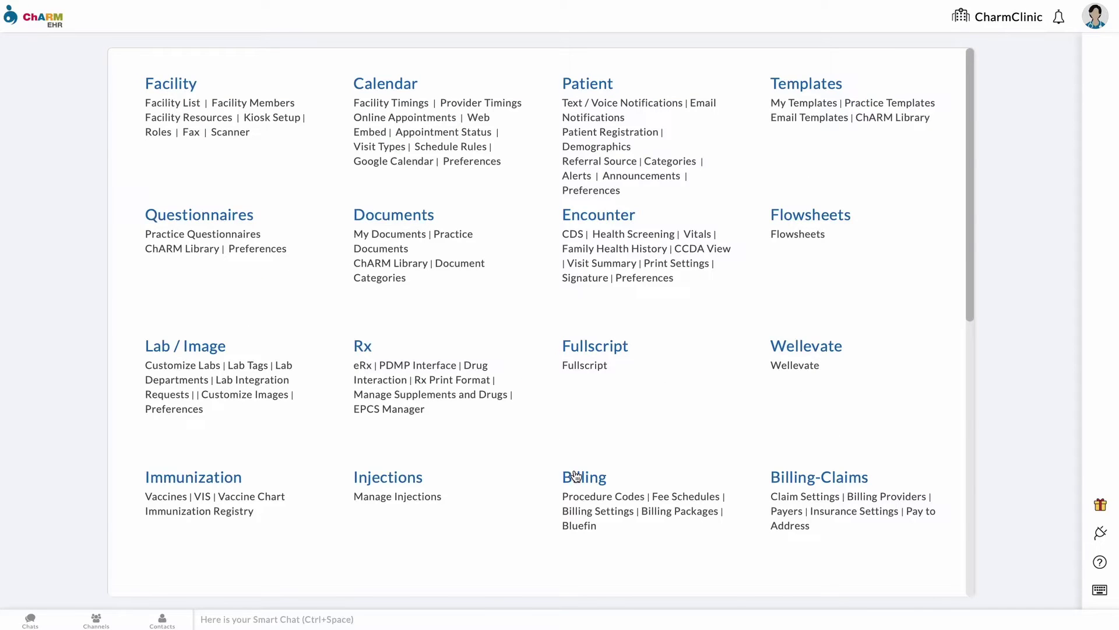
click(576, 476)
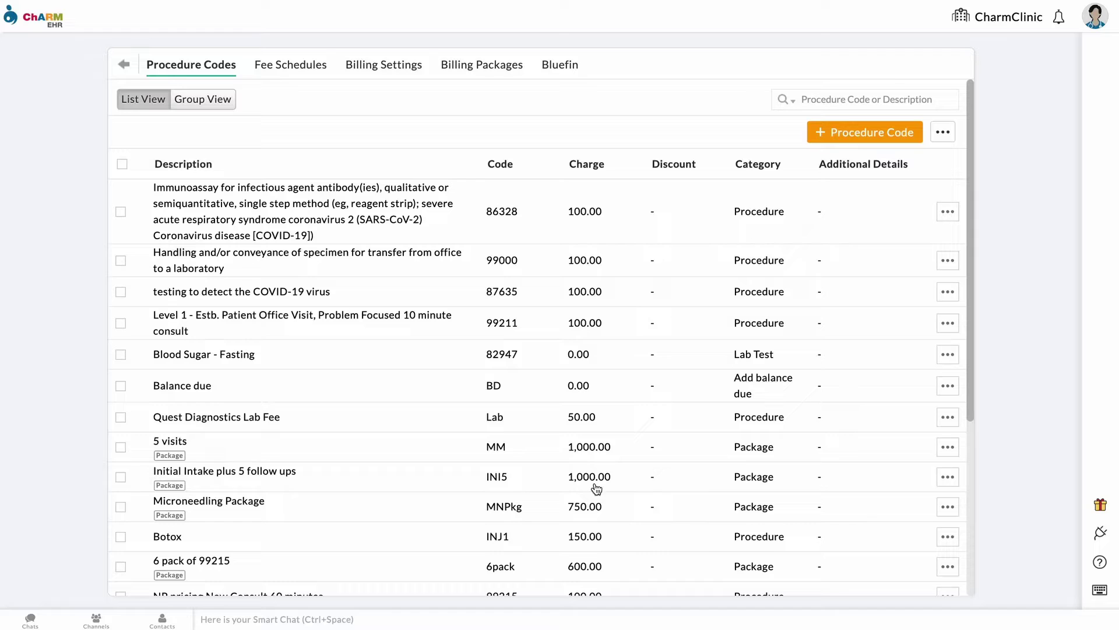
Step: Start a new procedure code with description, charge 150, discount 10% and category Package
click(879, 141)
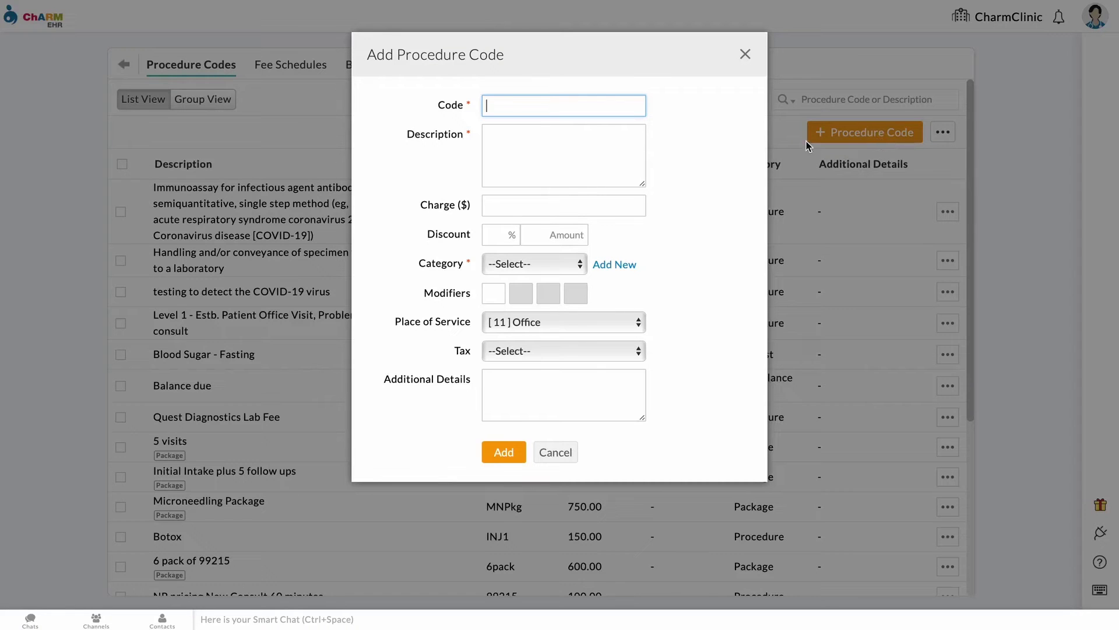
text(code)
click(593, 161)
text(descrip)
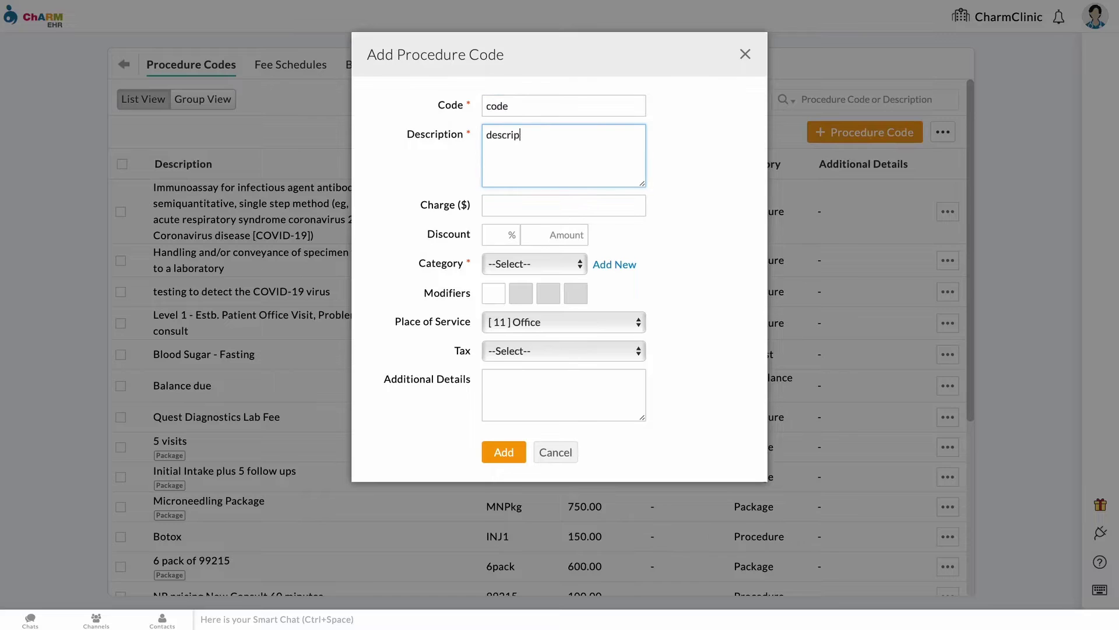
text(tion)
click(505, 201)
text(150)
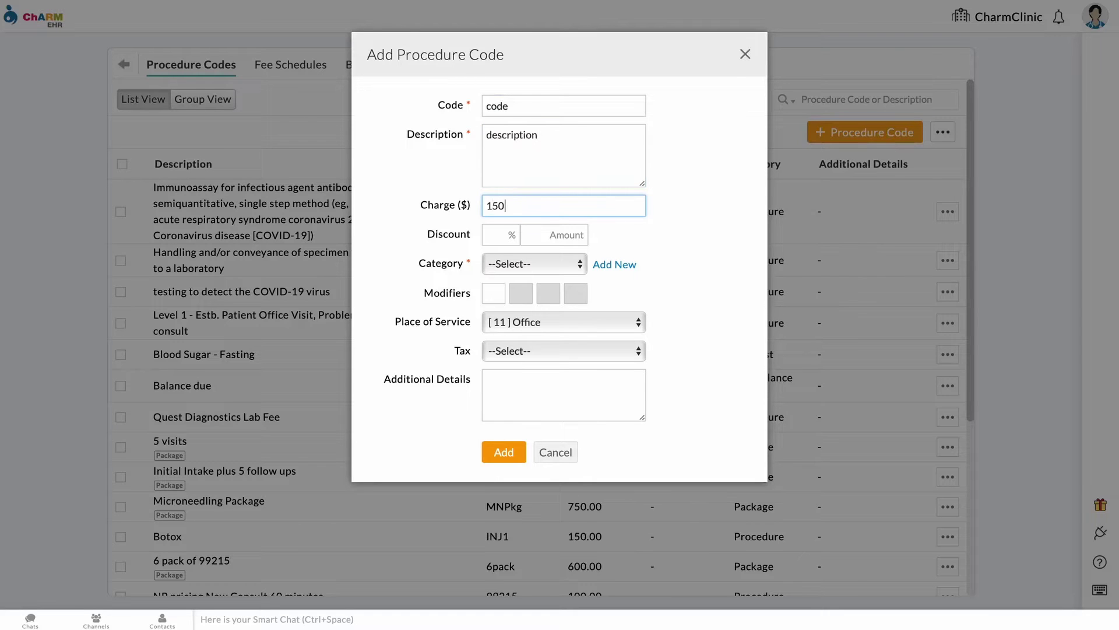
click(501, 235)
text(10)
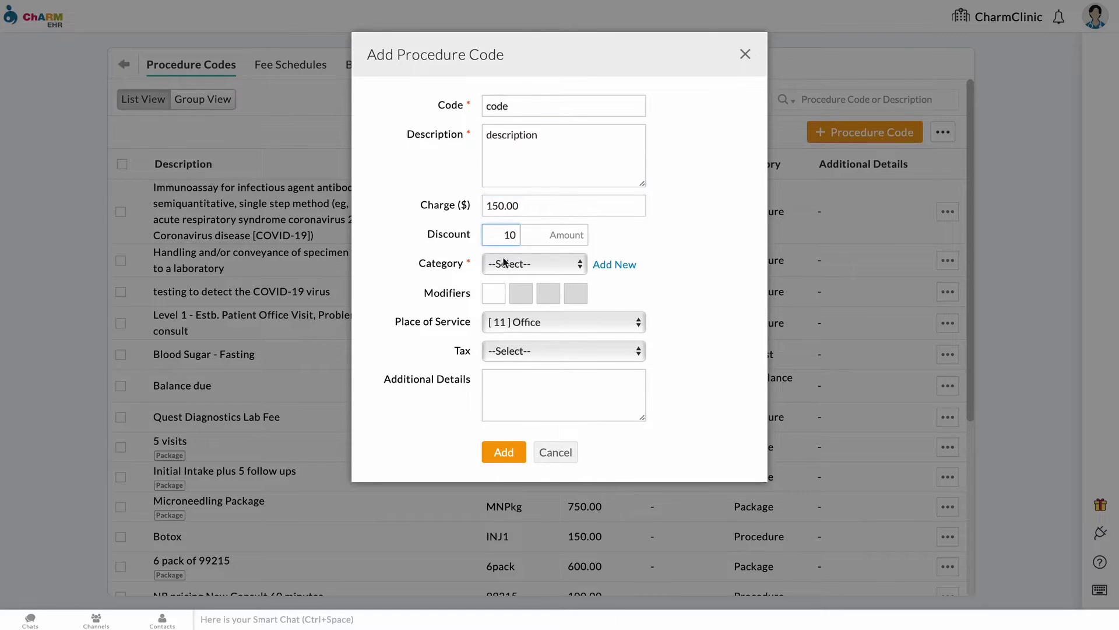
click(528, 261)
click(510, 327)
Step: Set place of service Home and 3% Fee tax, then add the procedure code
click(551, 323)
click(540, 337)
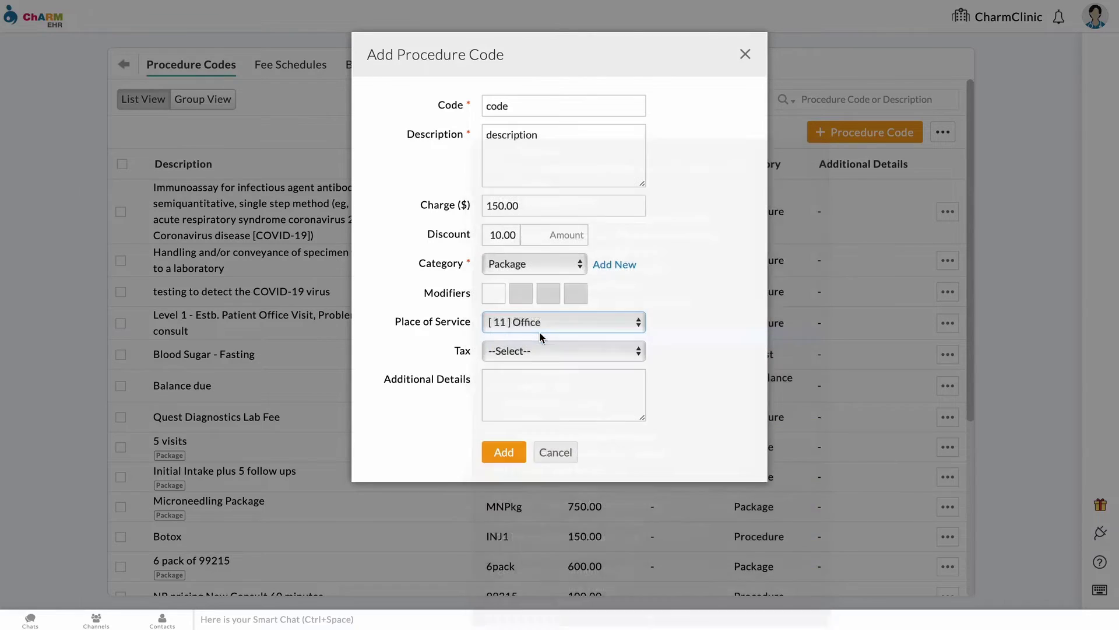
click(514, 352)
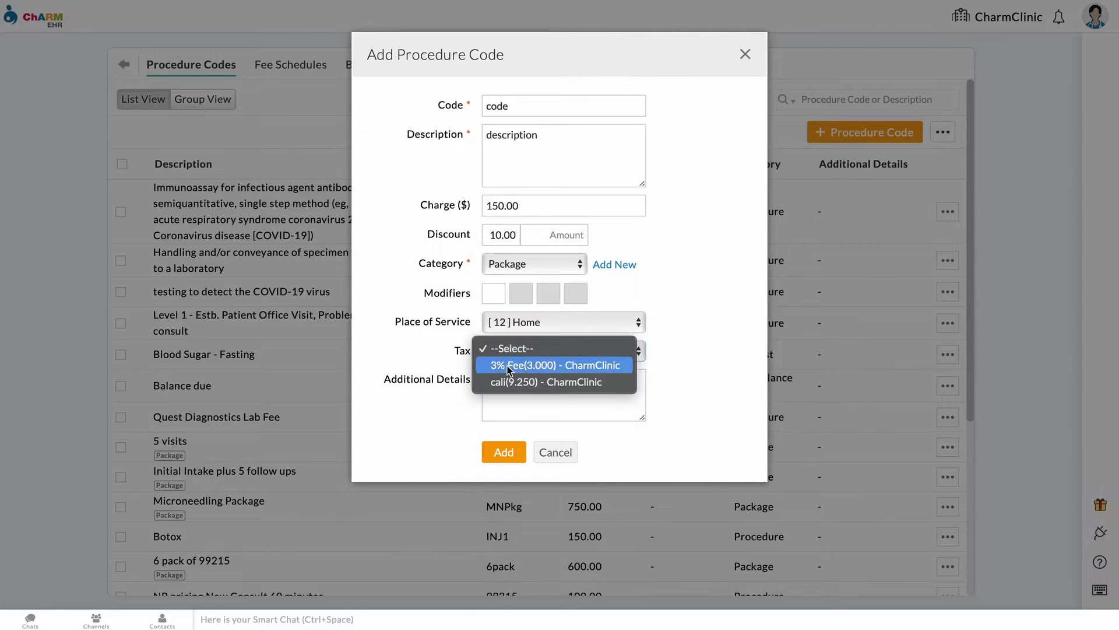
click(507, 366)
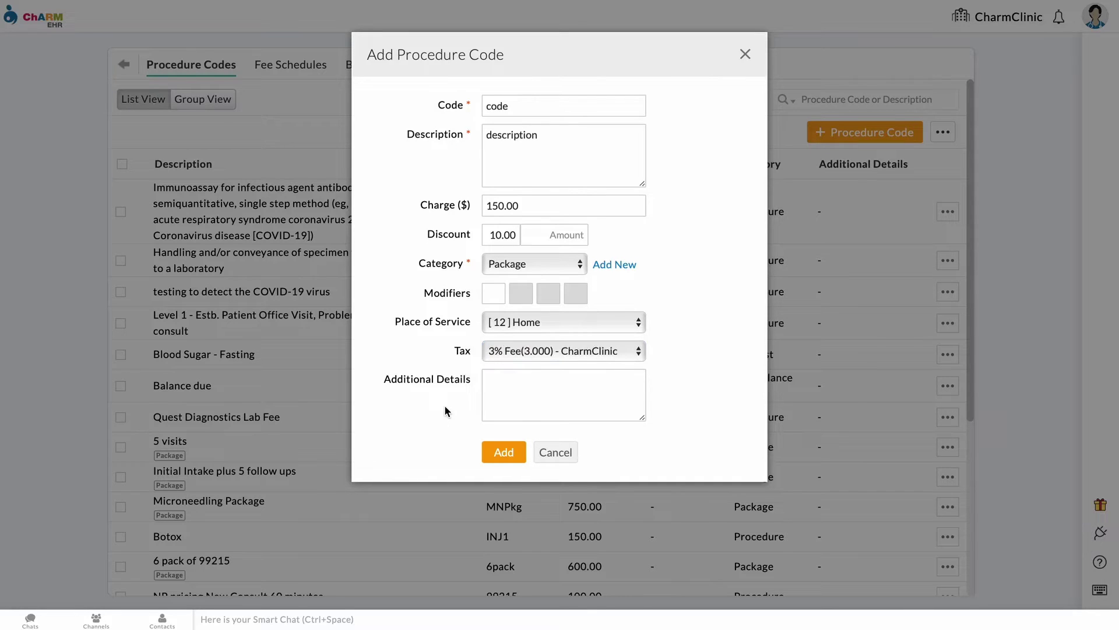
click(495, 449)
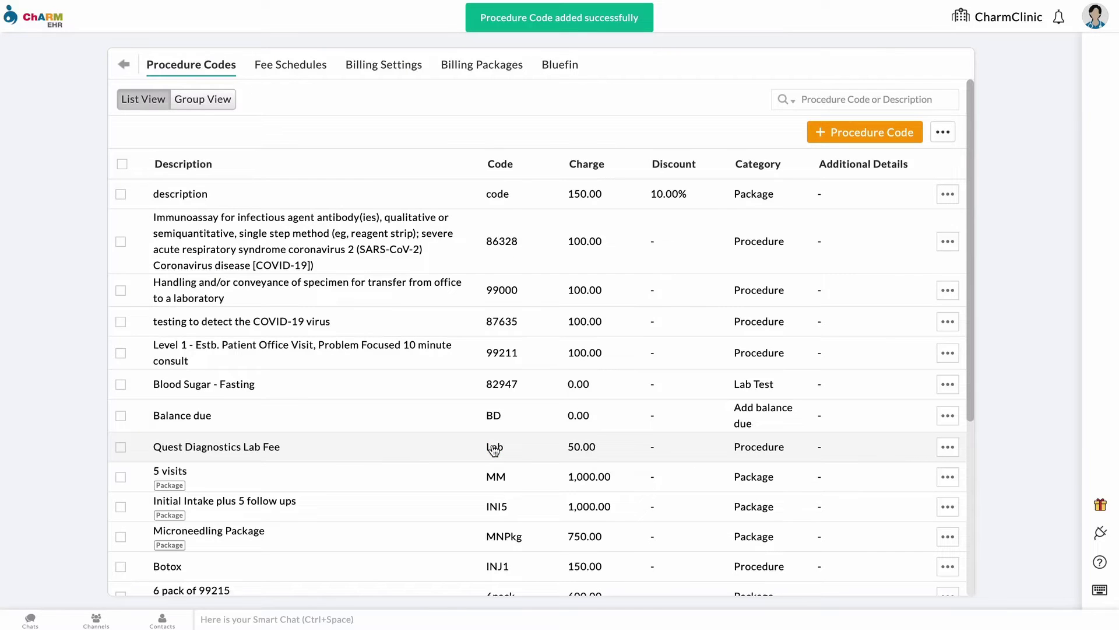
Step: Delete the newly added procedure code and confirm
click(946, 195)
click(904, 254)
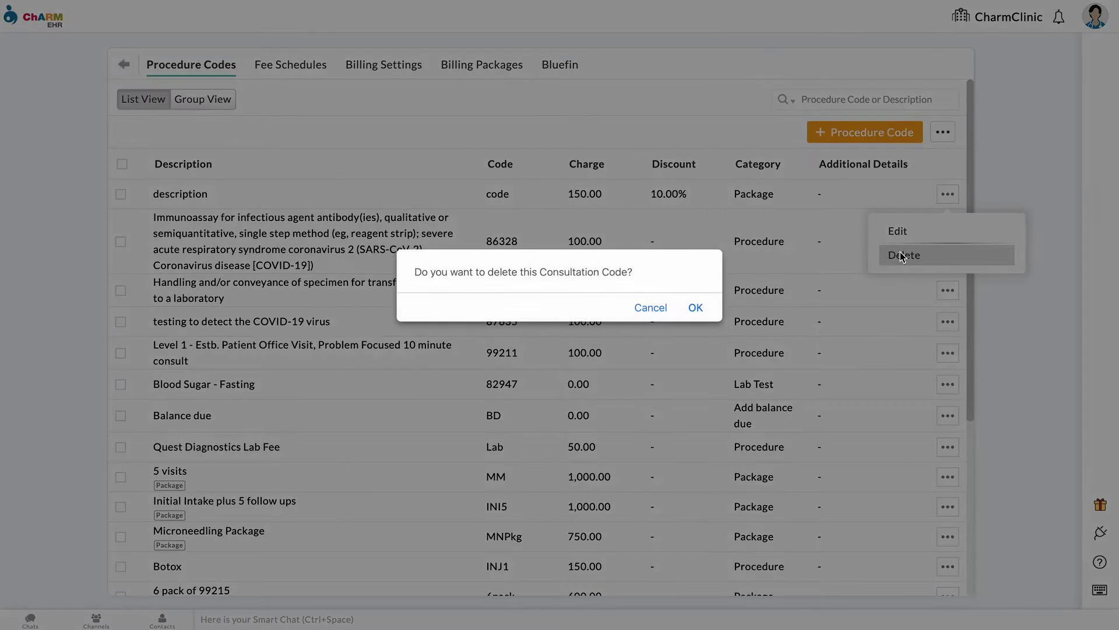
click(699, 306)
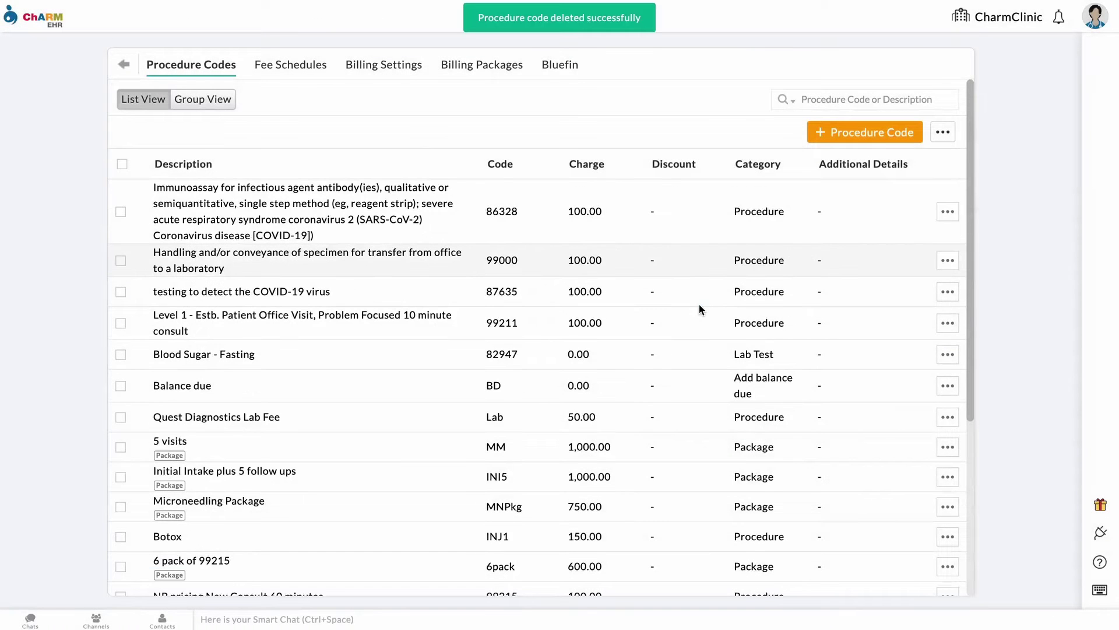
click(218, 105)
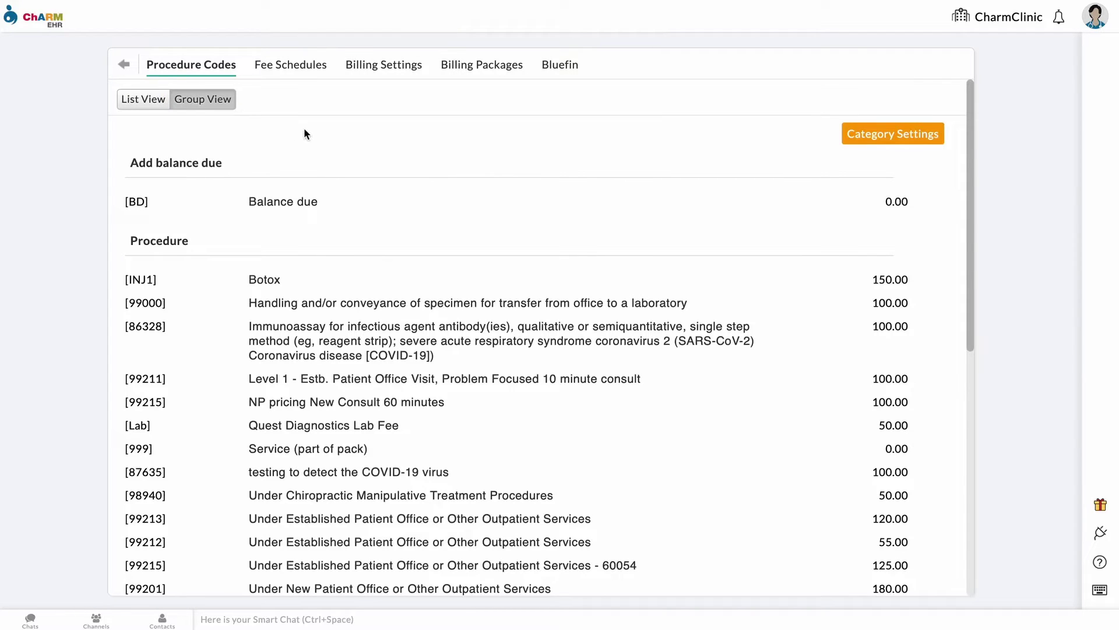
click(866, 142)
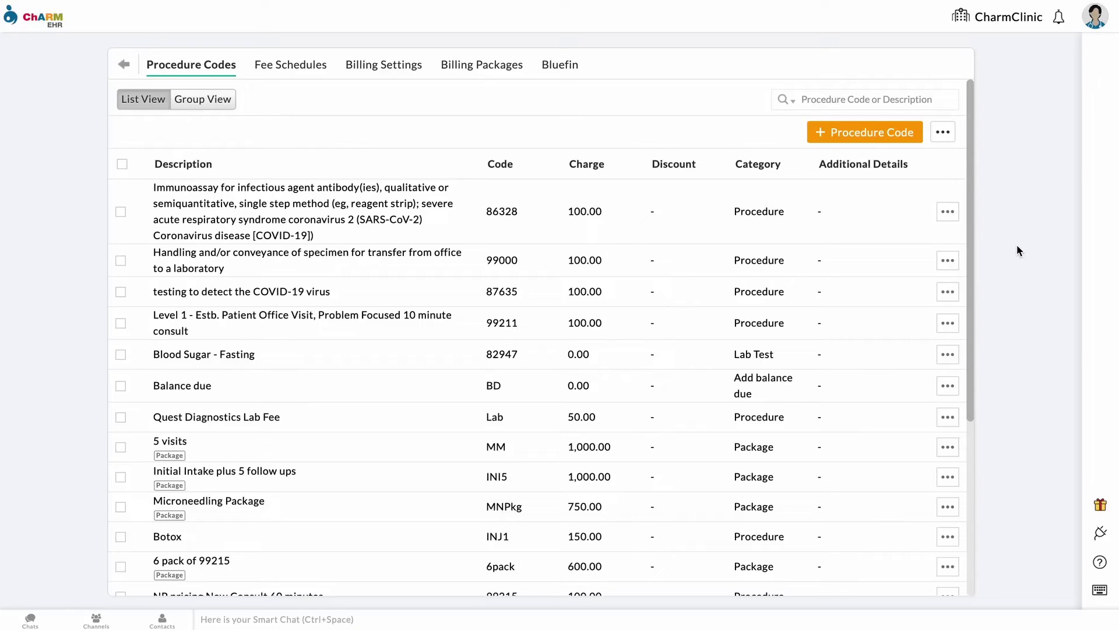
Step: Choose Import / Export Codes from the procedure code actions menu
click(943, 133)
click(938, 169)
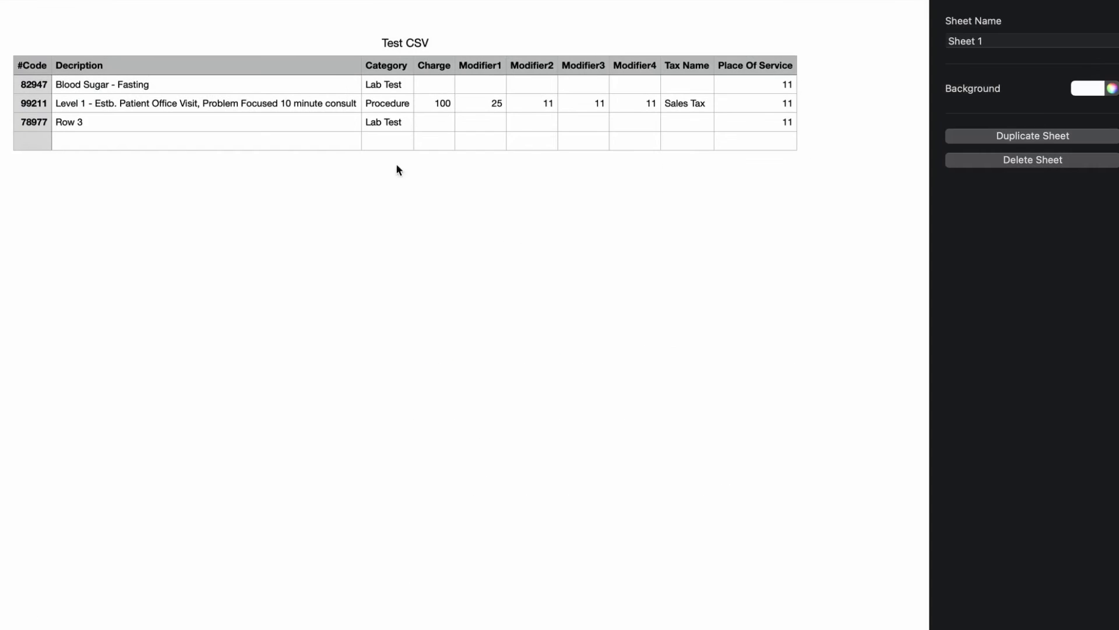
Step: Fill a new Test CSV row with X as code, description and category in Numbers
click(46, 140)
text(x)
click(78, 142)
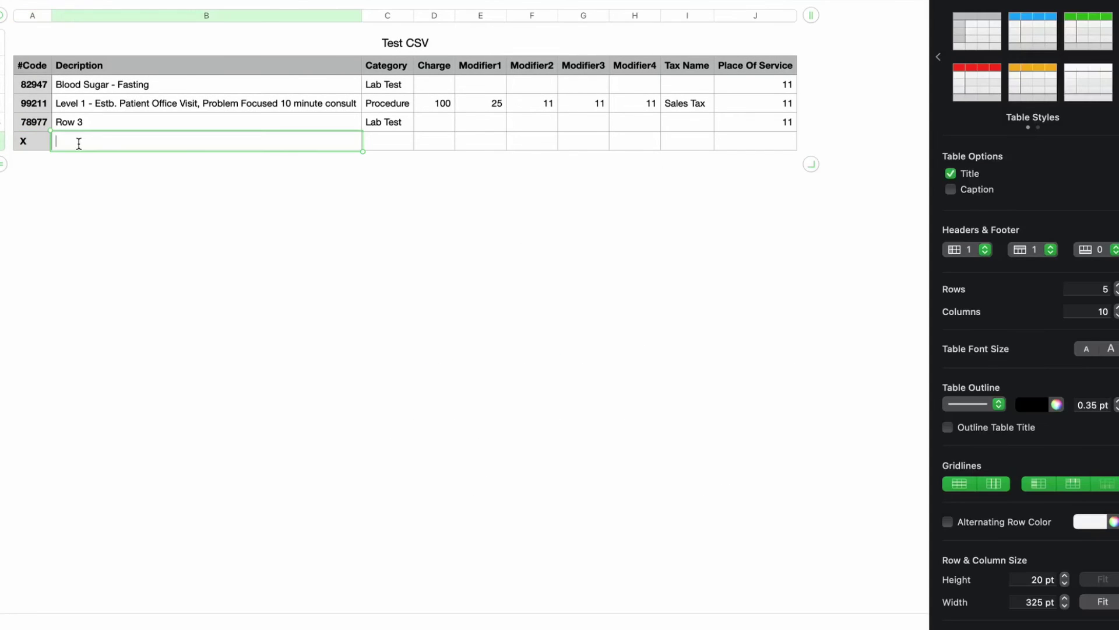
text(x)
key(Tab)
text(x)
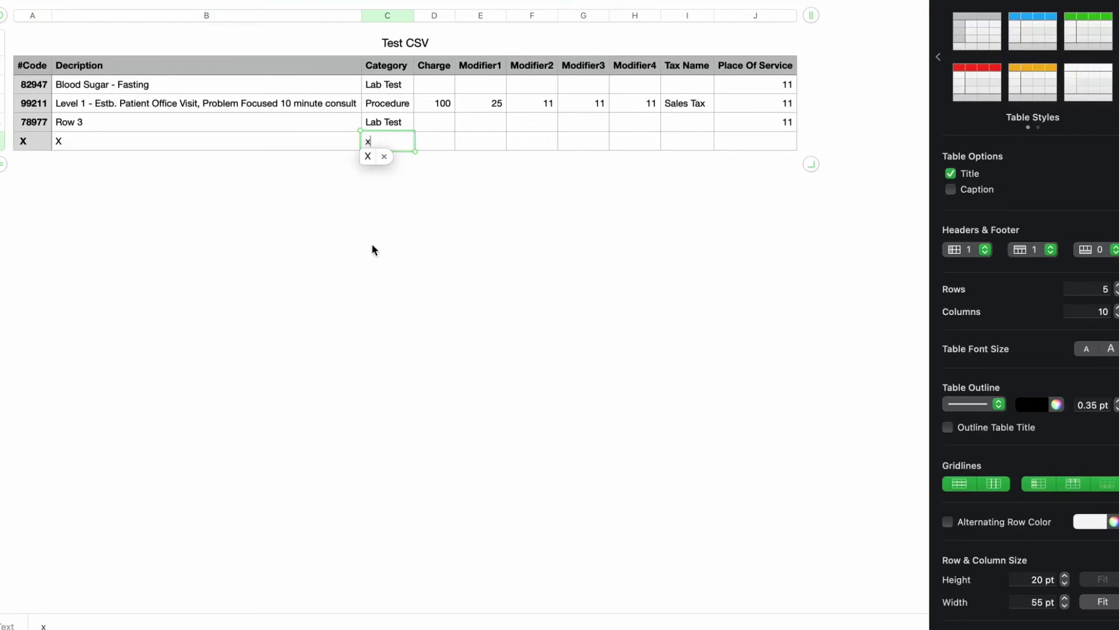
click(372, 251)
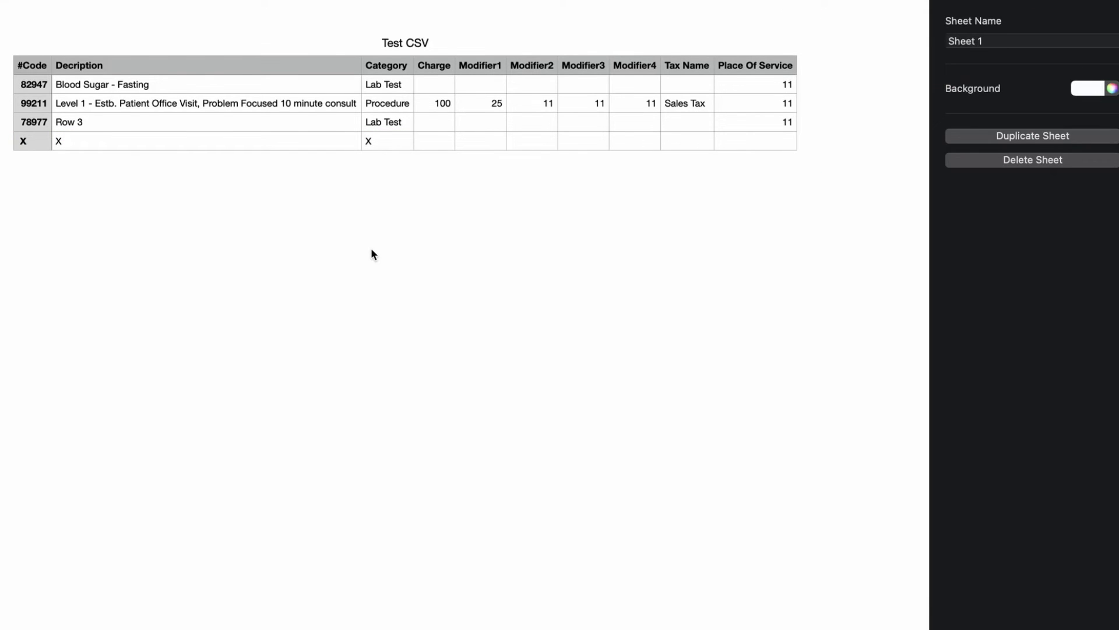
Step: Delete the table's header row, then import the Test CSV codes into CharmHealth
right_click(39, 62)
click(67, 195)
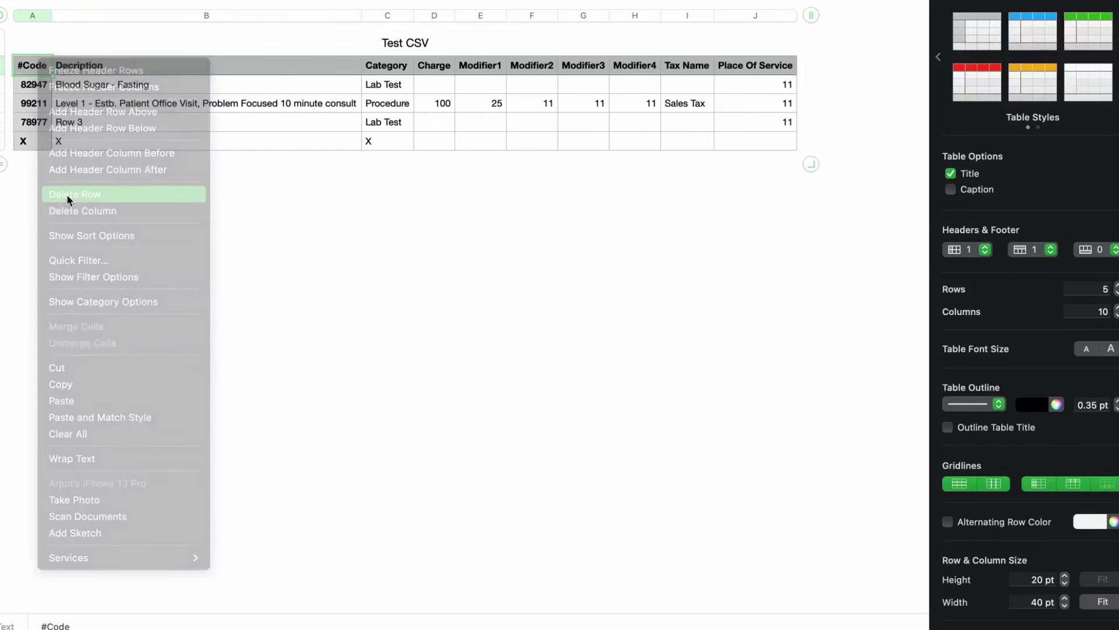
click(68, 198)
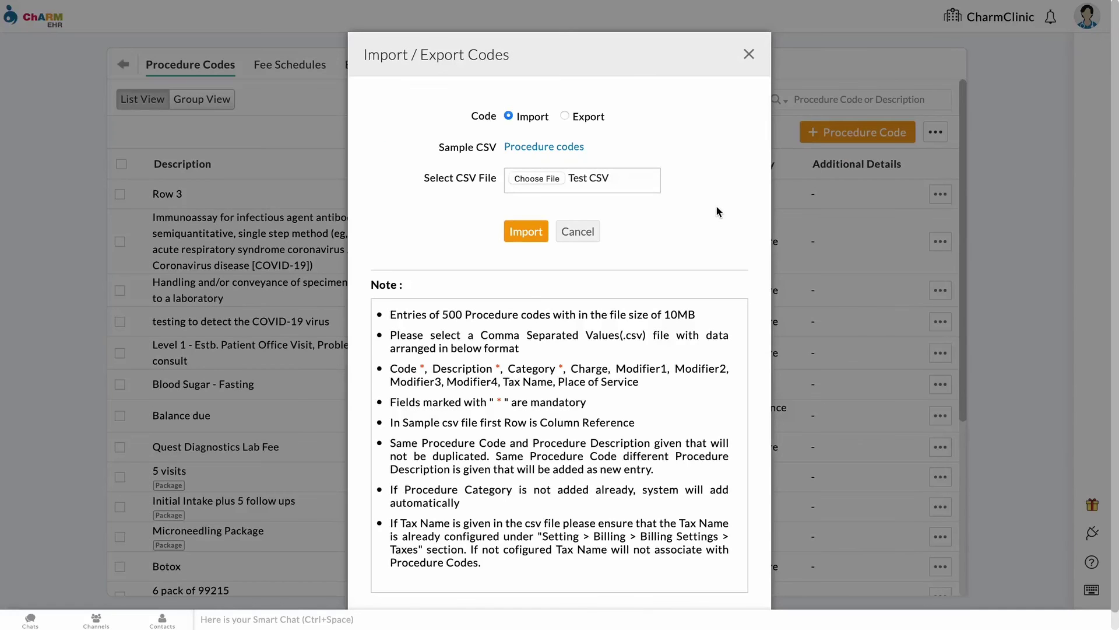
click(526, 233)
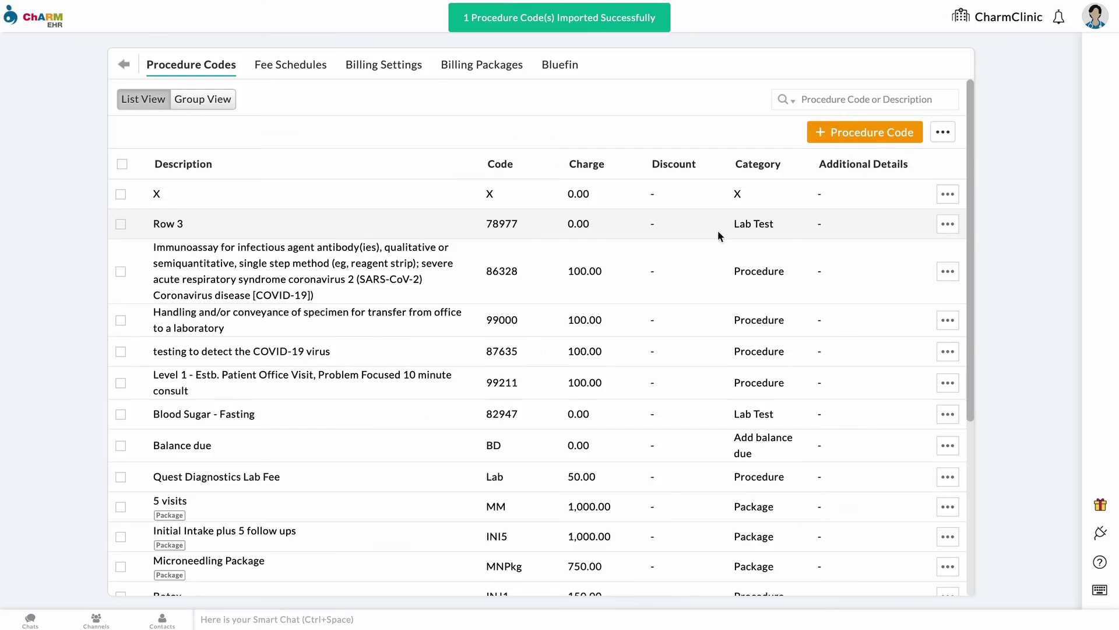
Step: Edit the imported X procedure, replacing its code with 'code', and update it
click(944, 197)
click(932, 231)
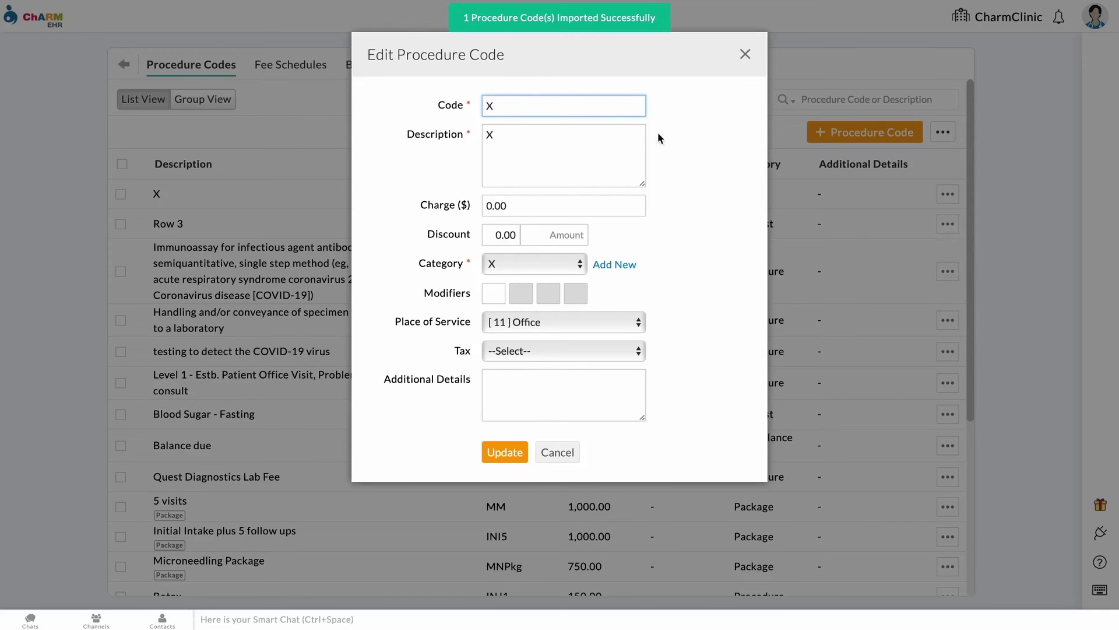
click(621, 111)
key(BackSpace)
text(code)
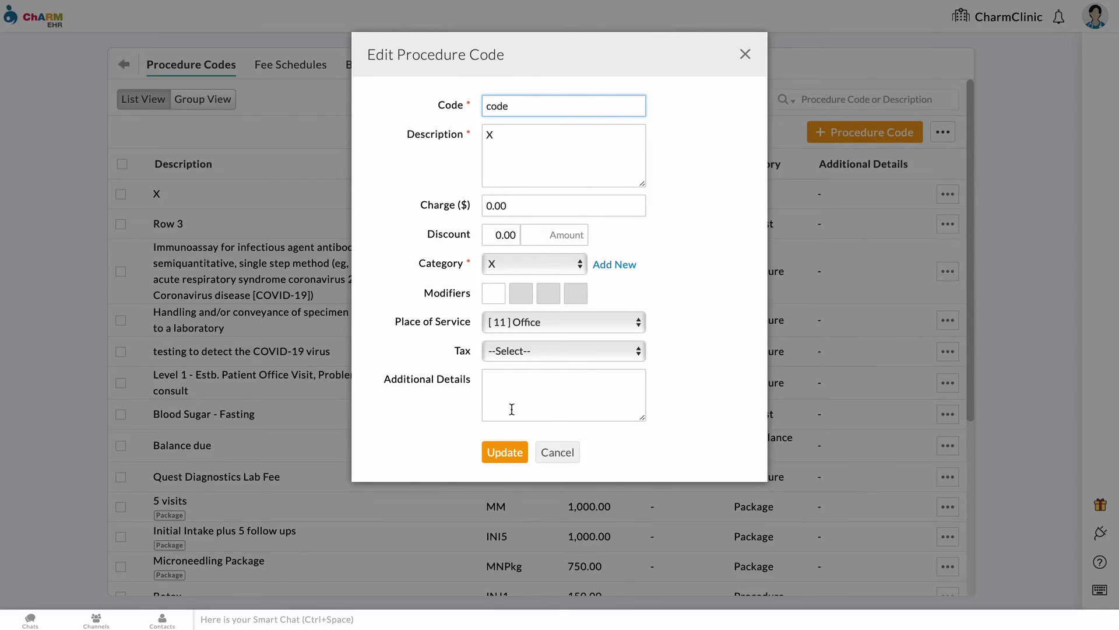
click(505, 452)
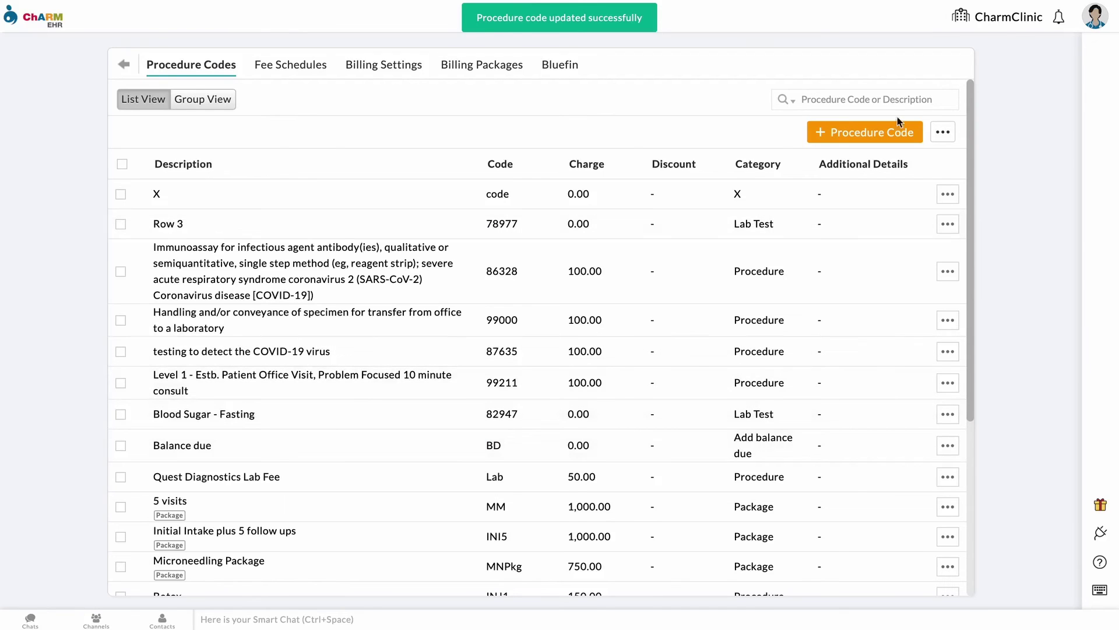
click(943, 132)
Step: In Import / Export Codes, export only the Procedure category codes
click(932, 169)
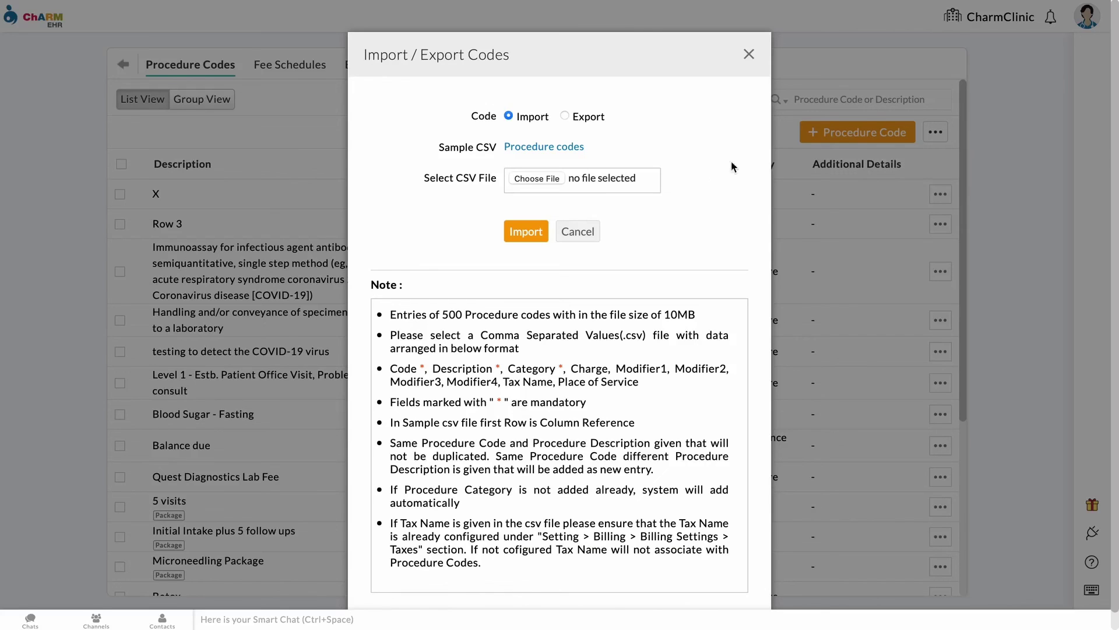
click(565, 116)
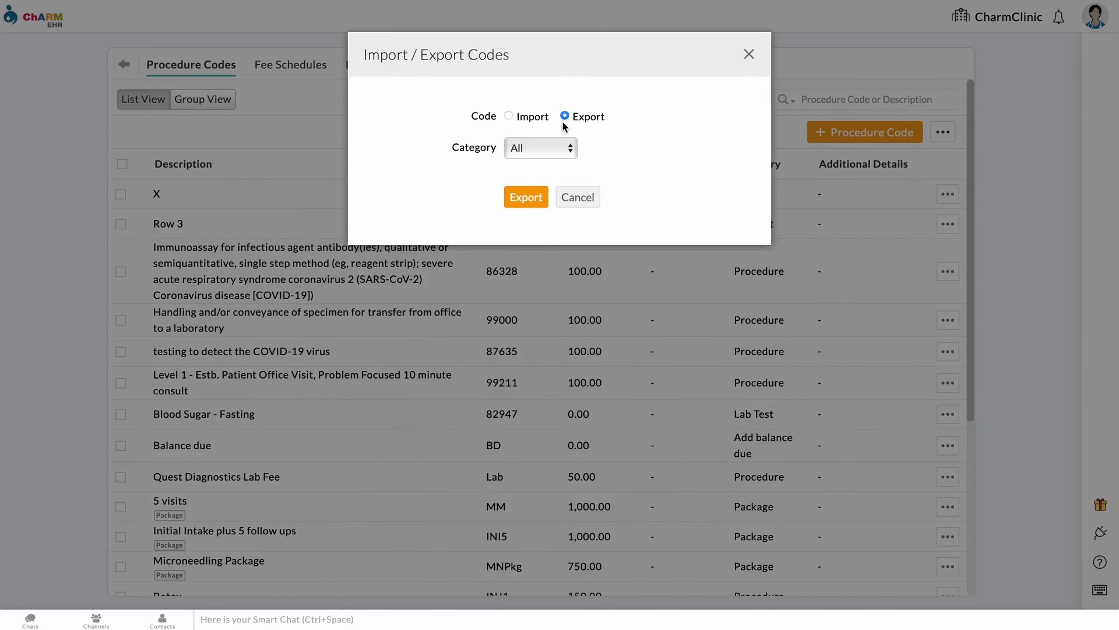
click(540, 153)
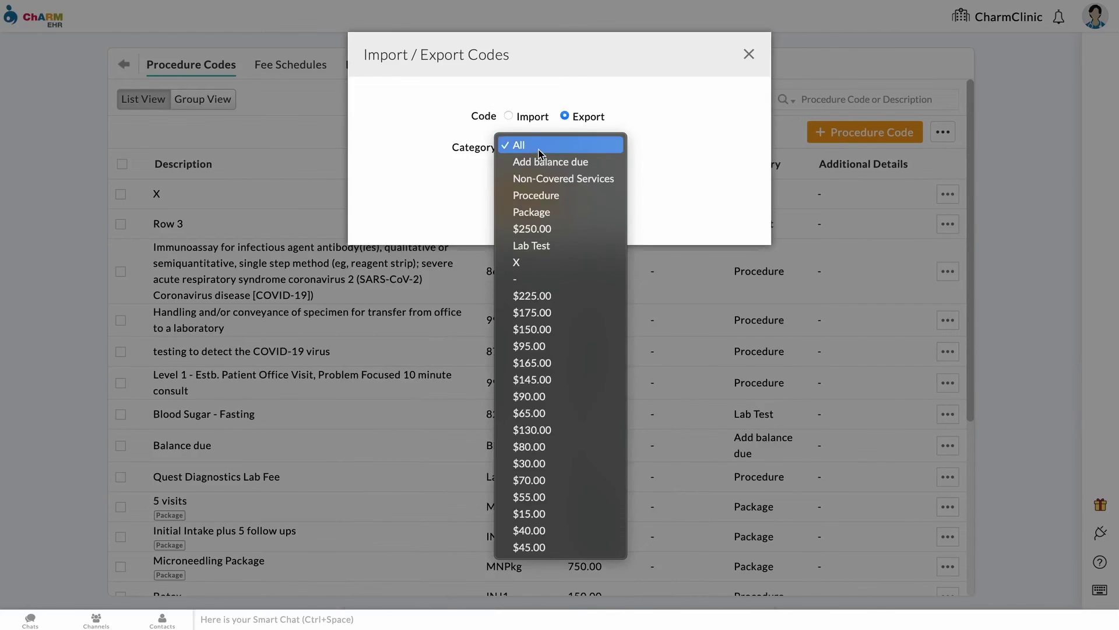
click(536, 195)
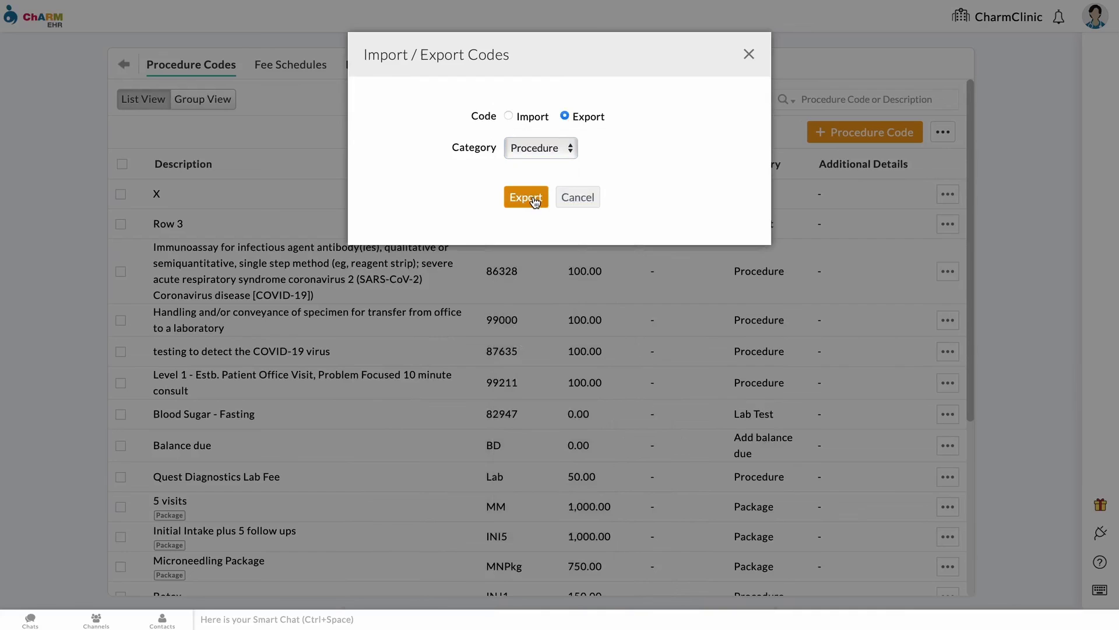
click(535, 199)
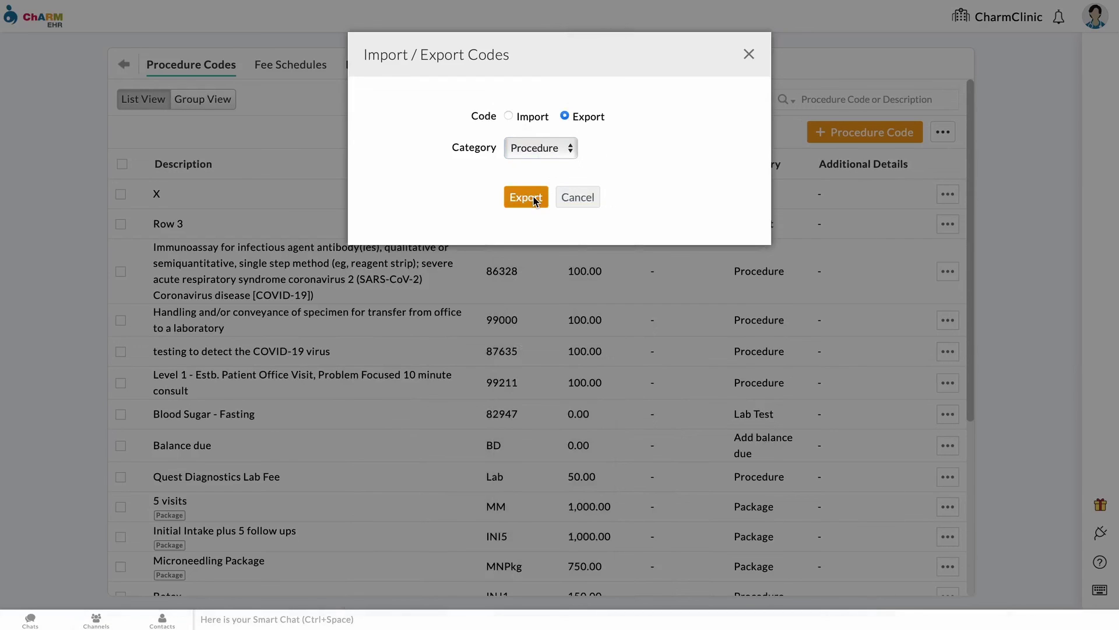